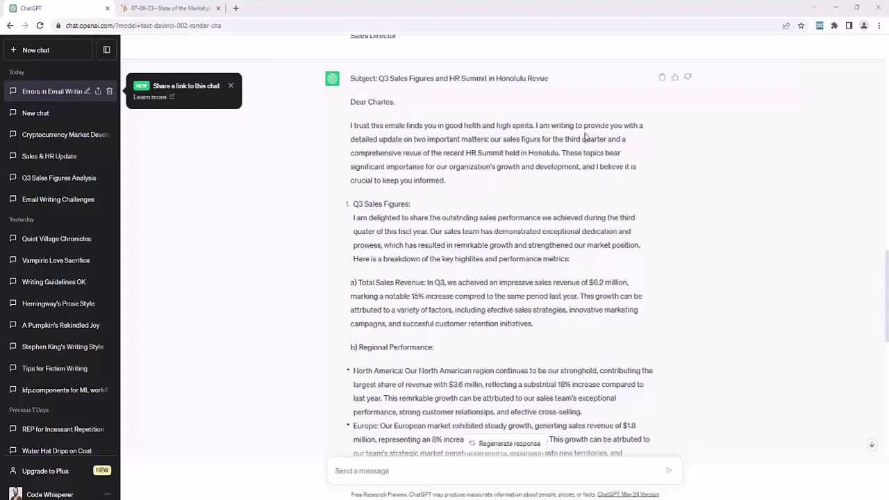
Step: Copy the misspelled Q3 sales email into a new chat and ask "How many spelling or grammar mistakes do you find in this email?"
left_click(662, 78)
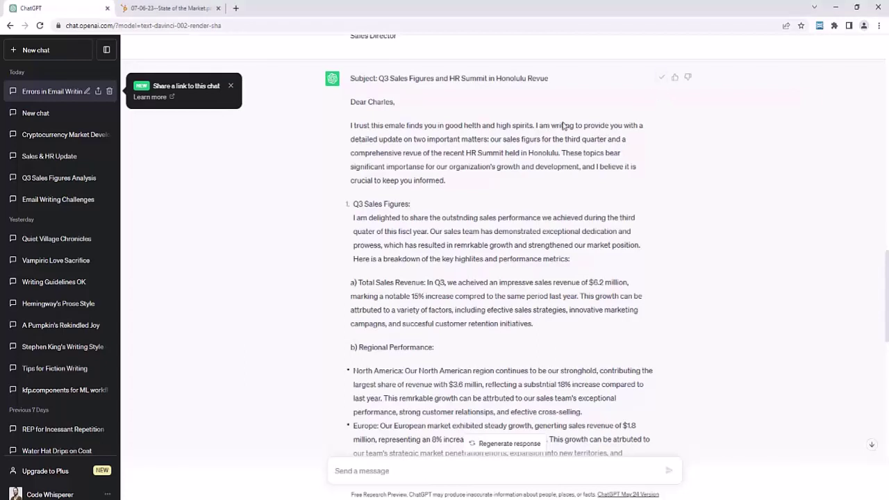
left_click(49, 50)
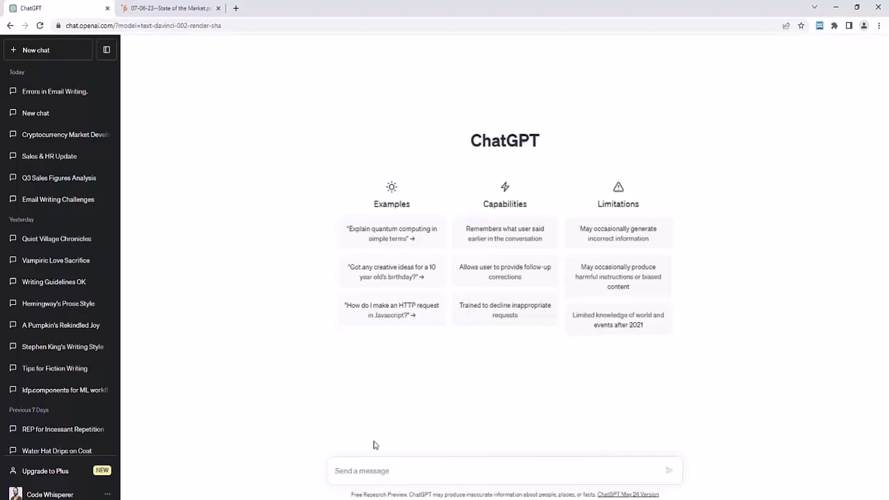
type("How many spelling")
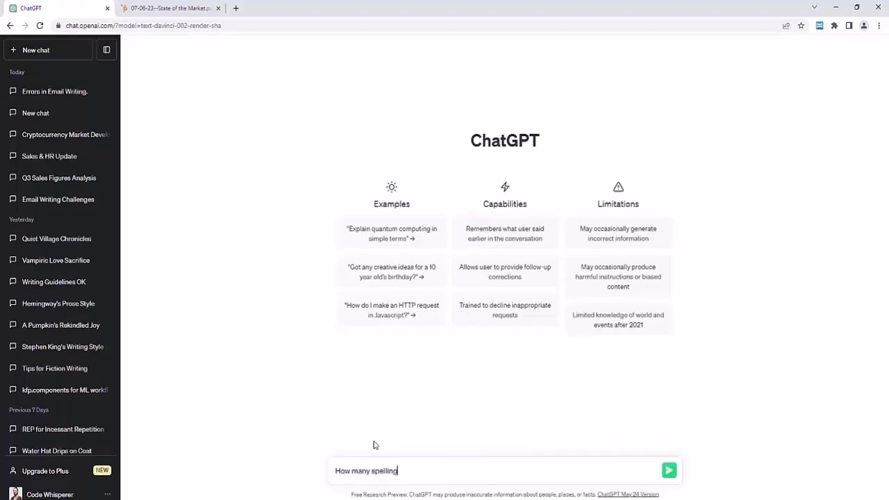
type(" or grammar mistakes do you find in this email?")
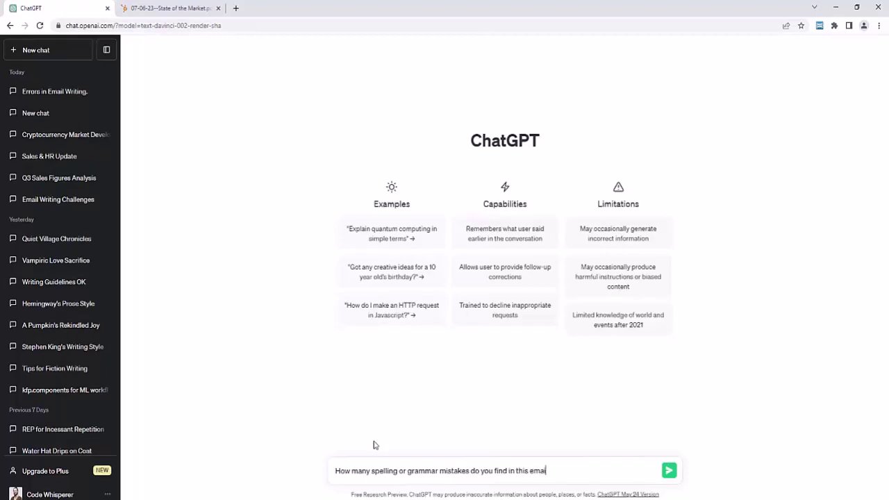
key("shift+Return")
key("ctrl+v")
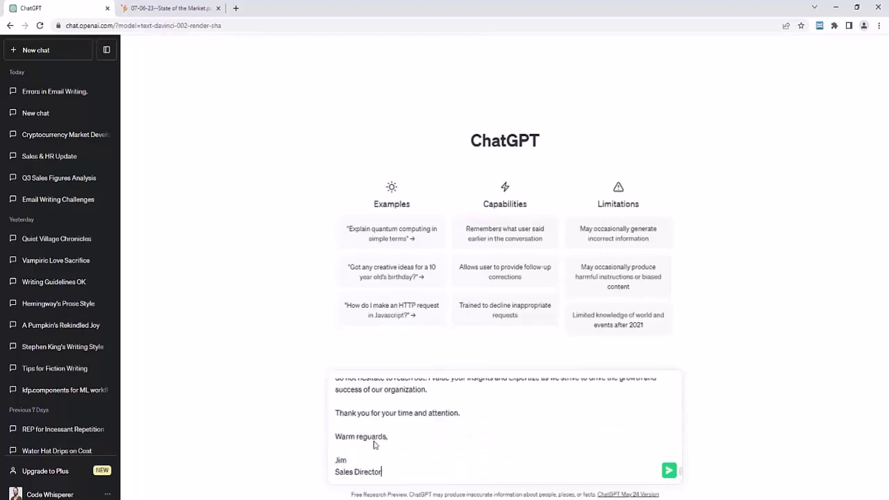
key("Return")
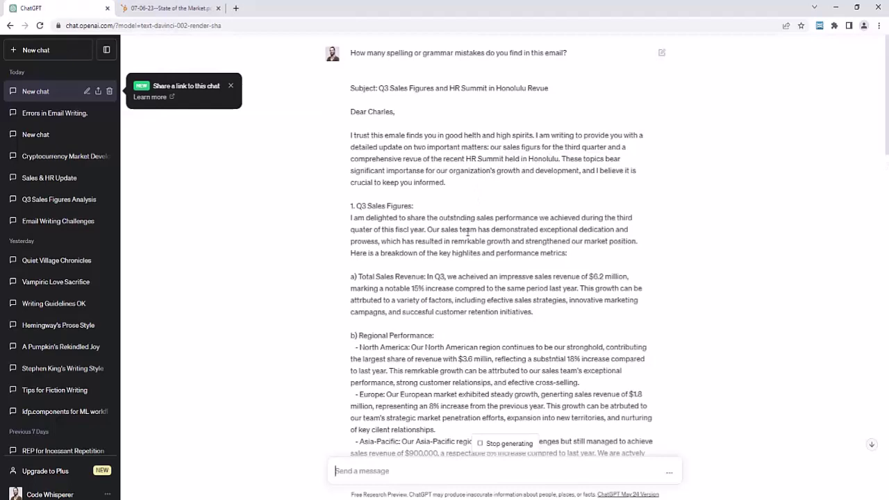
Step: Review the submitted email and the reply through to its signature, checking how the question about mistakes was answered
scroll(468, 234, "down", 9)
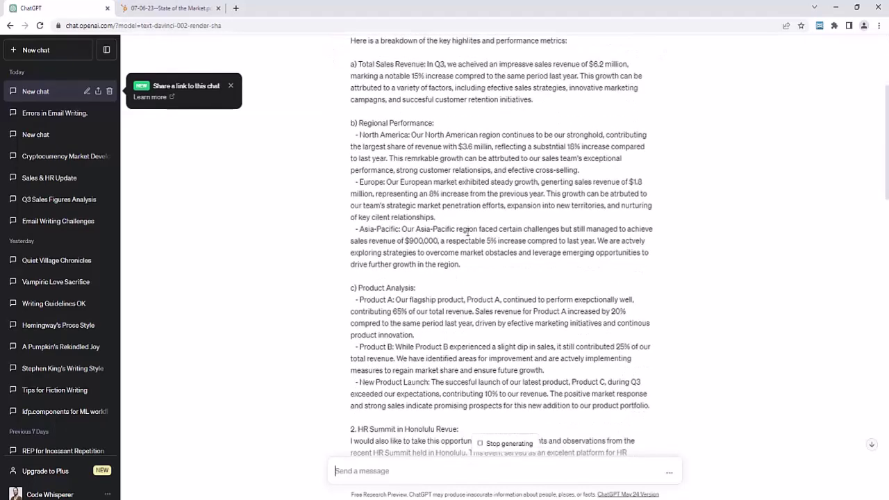
scroll(468, 233, "up", 9)
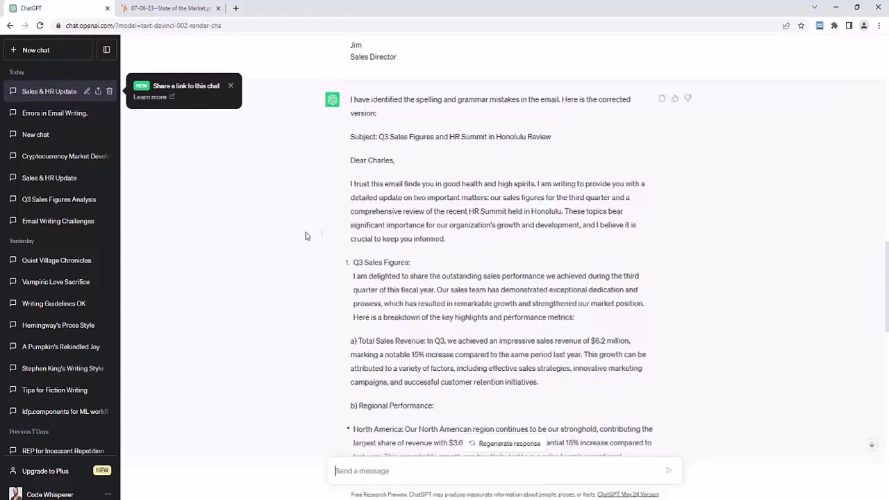
scroll(345, 257, "down", 5)
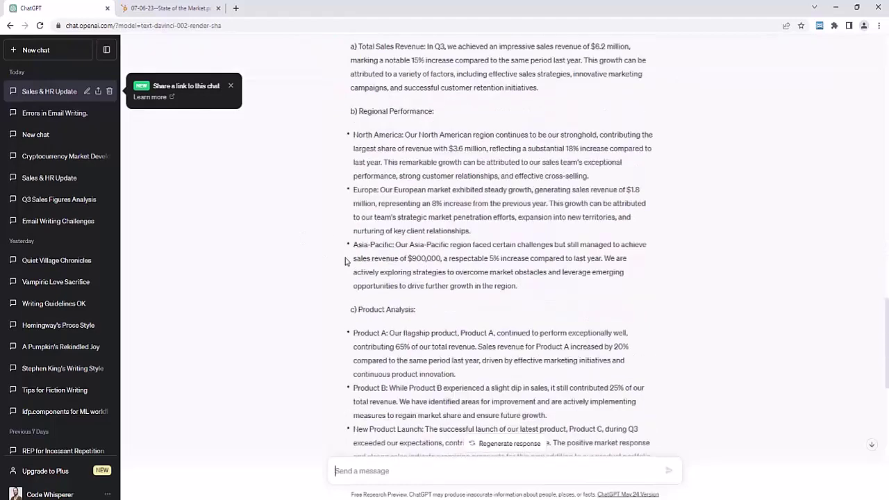
scroll(346, 261, "up", 5)
scroll(345, 260, "down", 15)
scroll(345, 261, "up", 1)
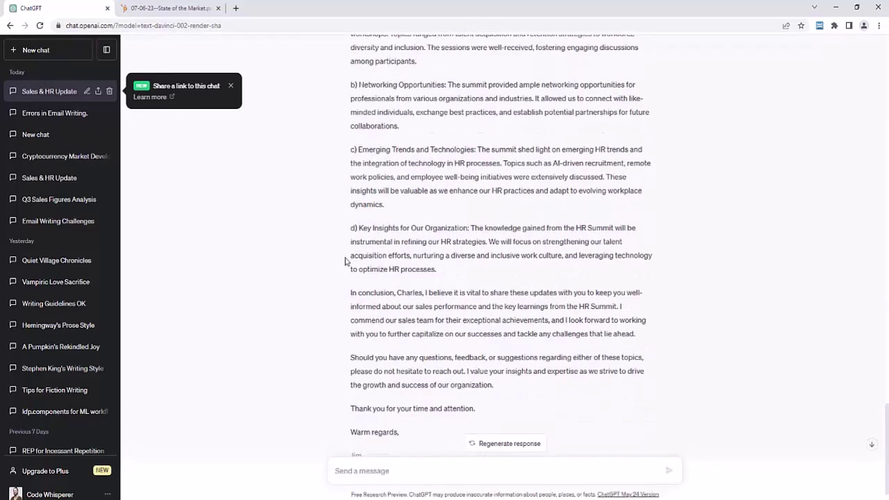
scroll(345, 260, "up", 3)
scroll(346, 261, "down", 4)
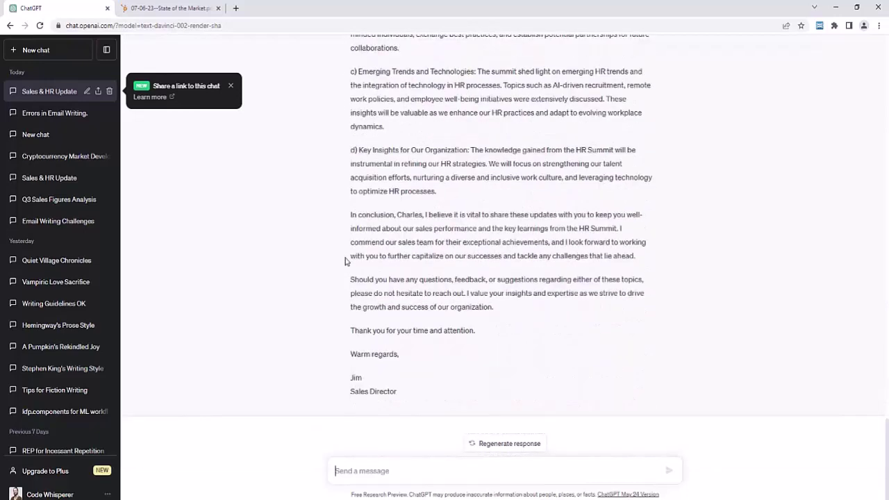
Step: Send "Count the spelling errors in this email. Do not summarize it or rewrite it until I instruct you to." plus the pasted email, and stop the reply
type("Count the spelling errors in th")
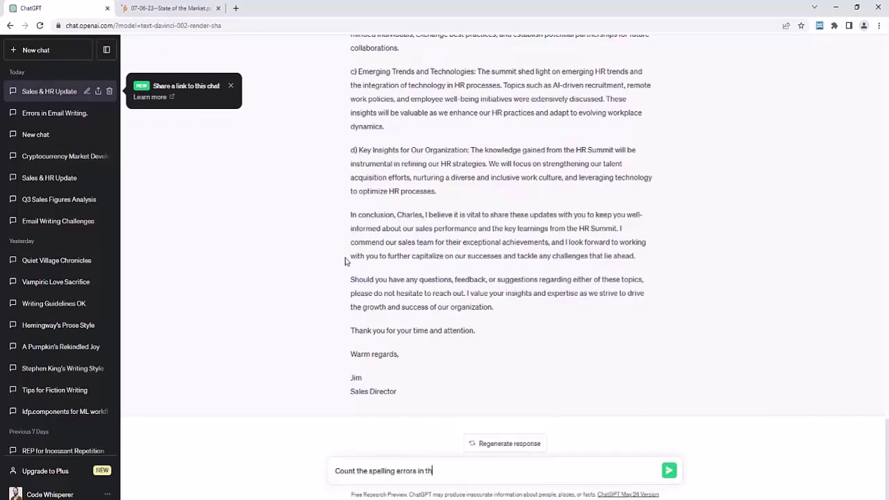
type("is email. Do not summarize it or w")
key("BackSpace")
type("rewrite it until")
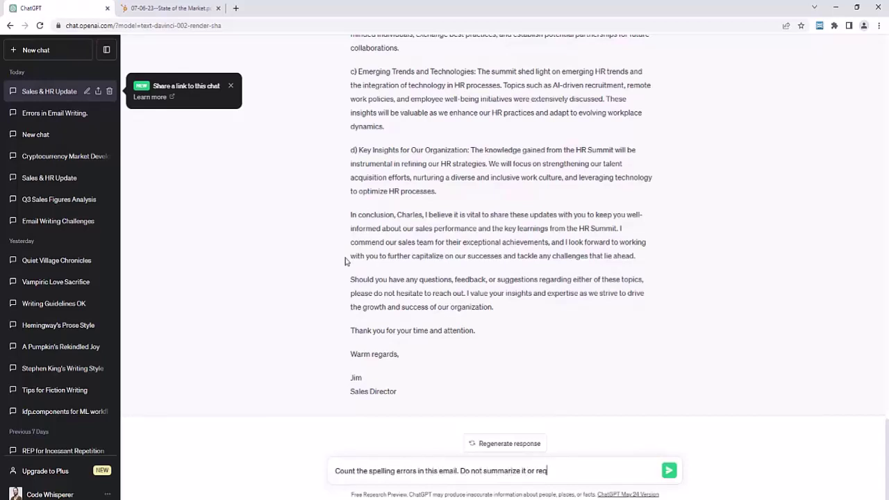
type(" I instruct you to>")
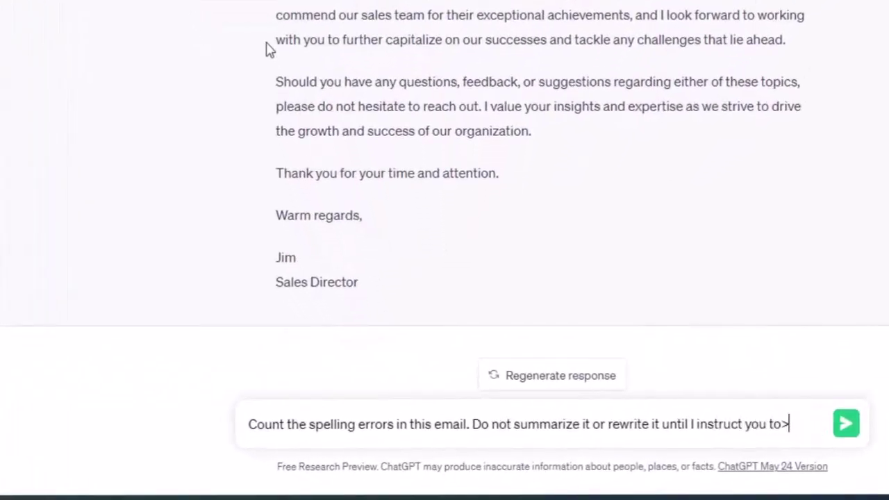
key("shift+Return")
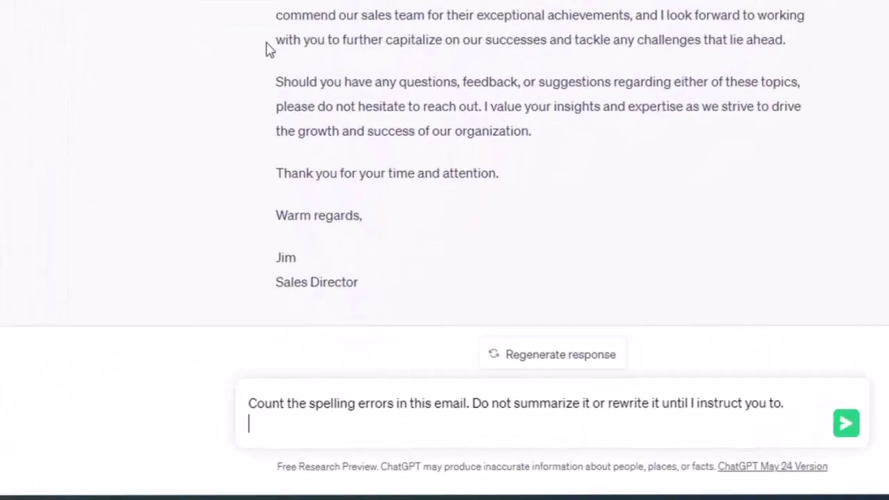
key("shift+Return")
key("ctrl+v")
key("Return")
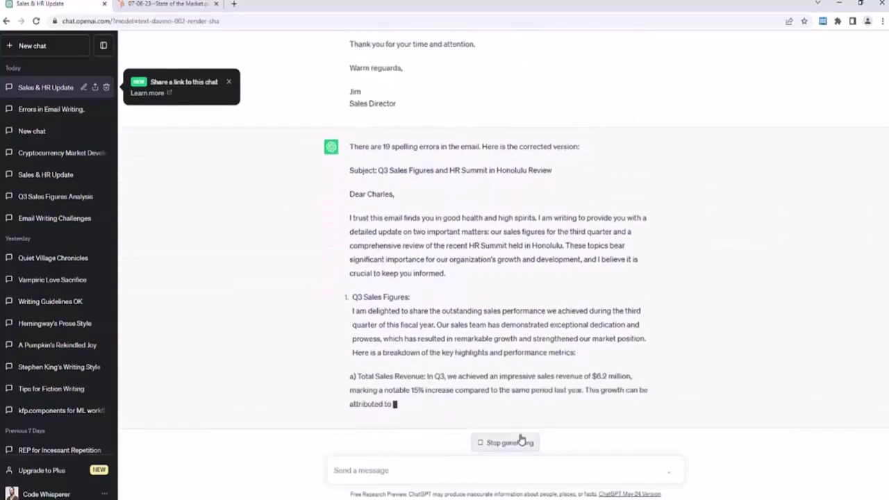
left_click(521, 444)
Step: Compare the stopped reply with the error-counting prompt and the misspelled email above it
scroll(459, 337, "up", 2)
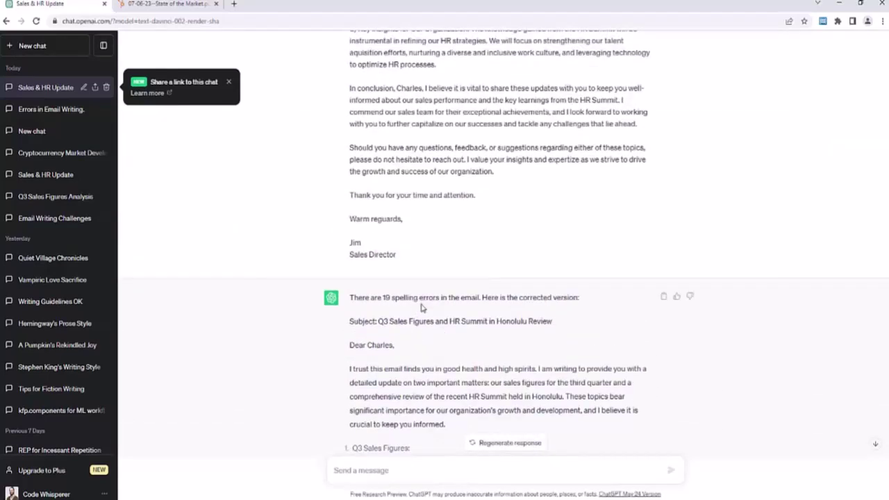
scroll(542, 316, "up", 8)
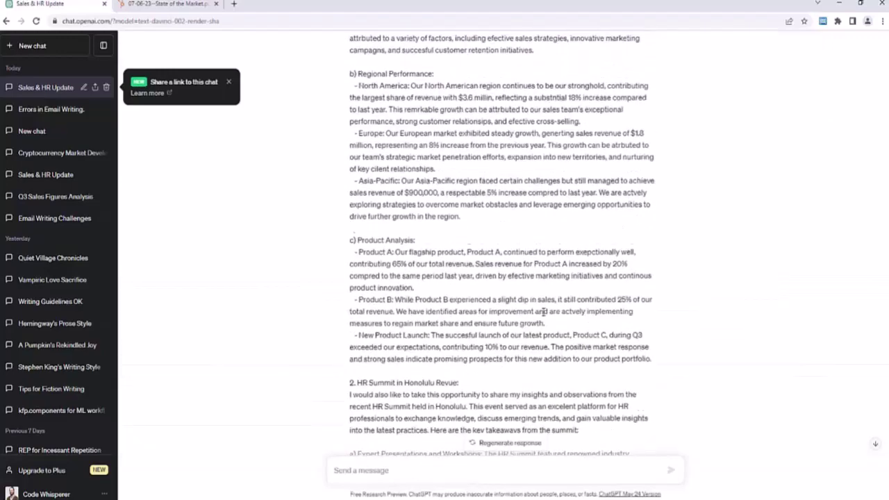
scroll(544, 312, "up", 8)
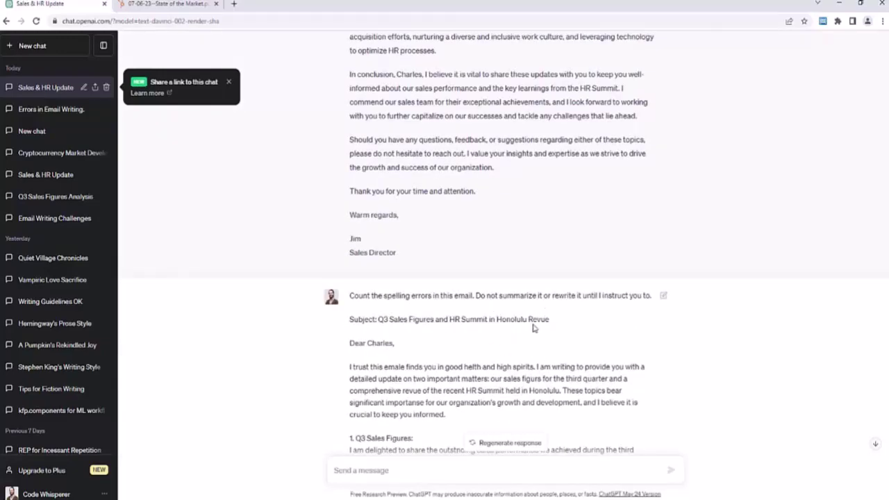
scroll(554, 321, "down", 10)
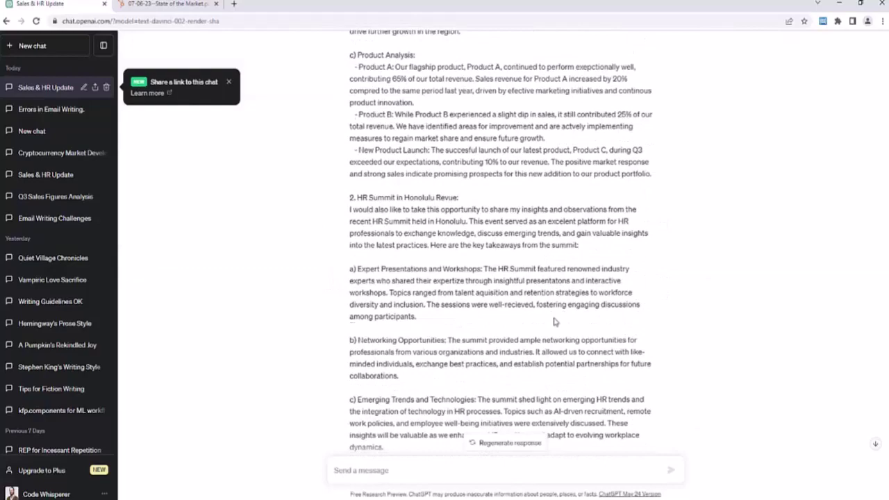
scroll(555, 321, "down", 12)
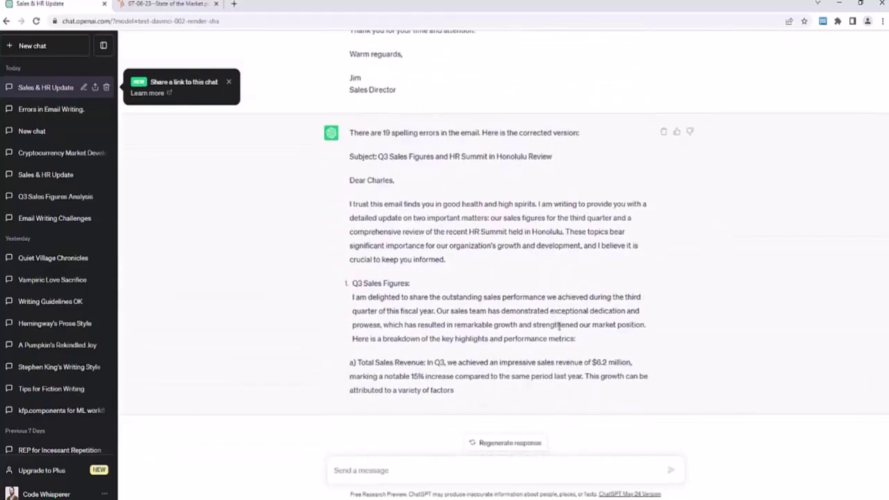
scroll(560, 329, "down", 5)
scroll(560, 330, "up", 5)
scroll(560, 329, "up", 5)
scroll(560, 329, "up", 6)
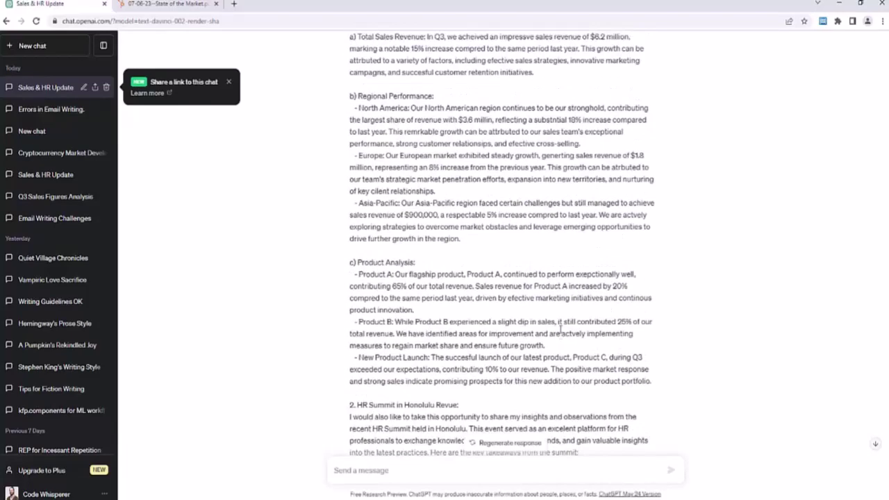
scroll(560, 329, "up", 3)
scroll(560, 329, "up", 2)
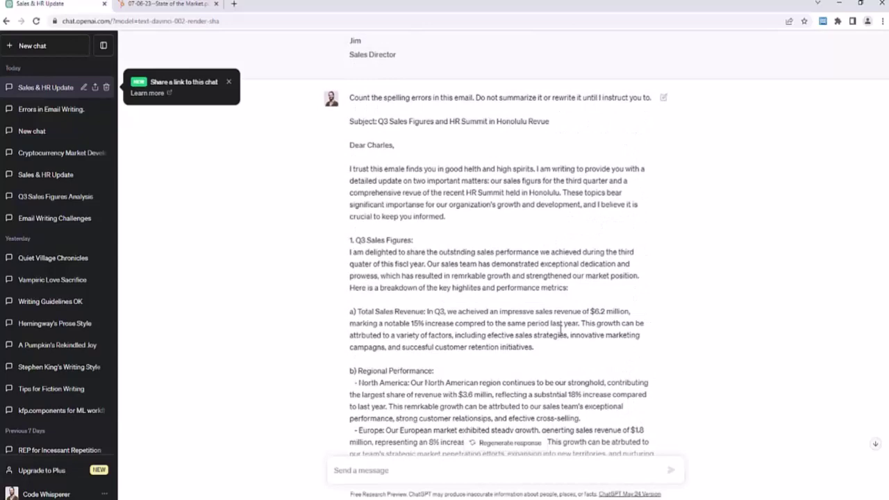
scroll(560, 329, "down", 15)
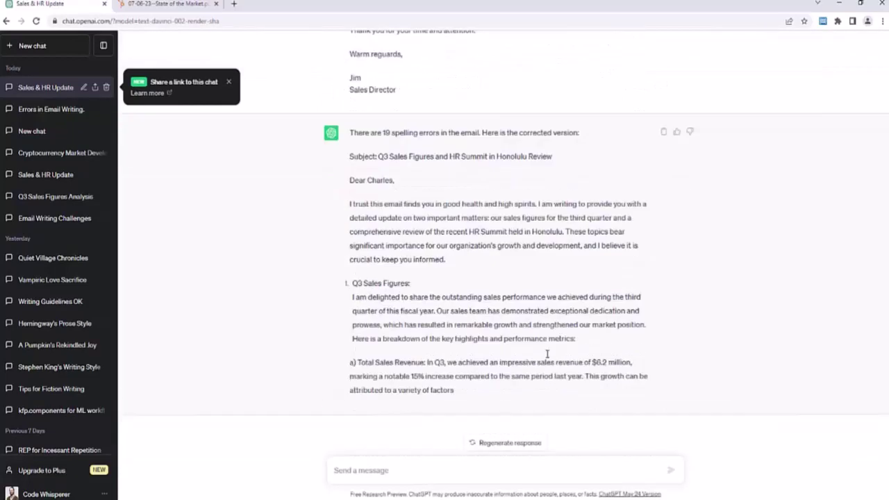
scroll(488, 372, "down", 12)
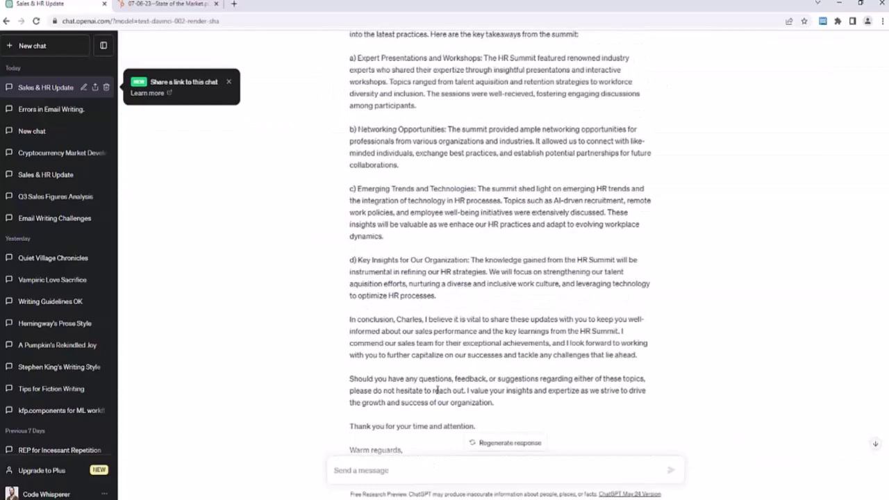
scroll(488, 372, "up", 7)
scroll(489, 372, "up", 10)
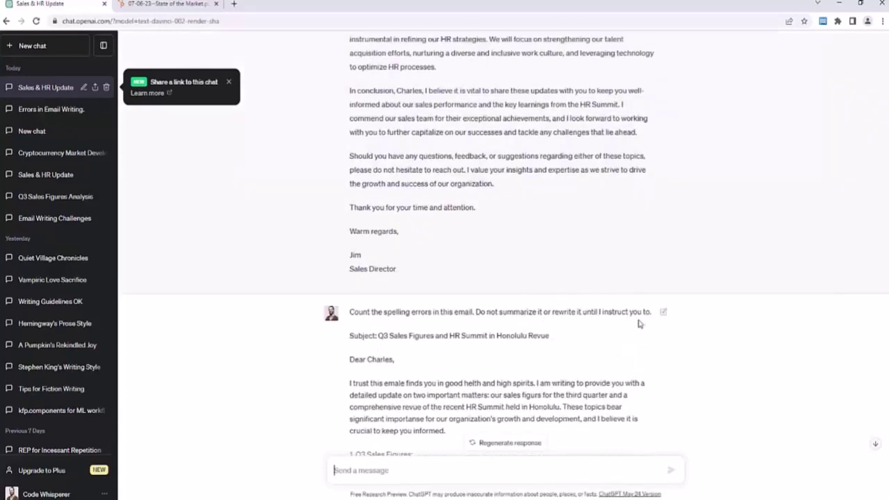
scroll(518, 347, "down", 15)
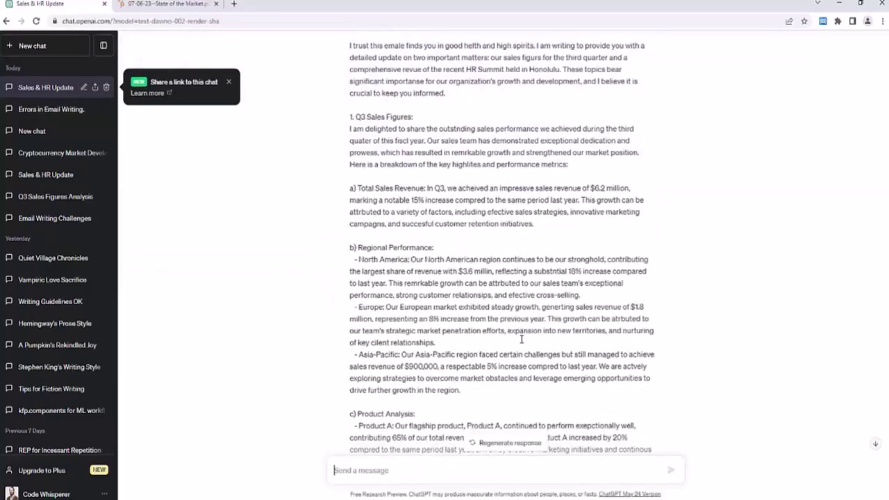
scroll(509, 323, "up", 6)
scroll(506, 322, "up", 2)
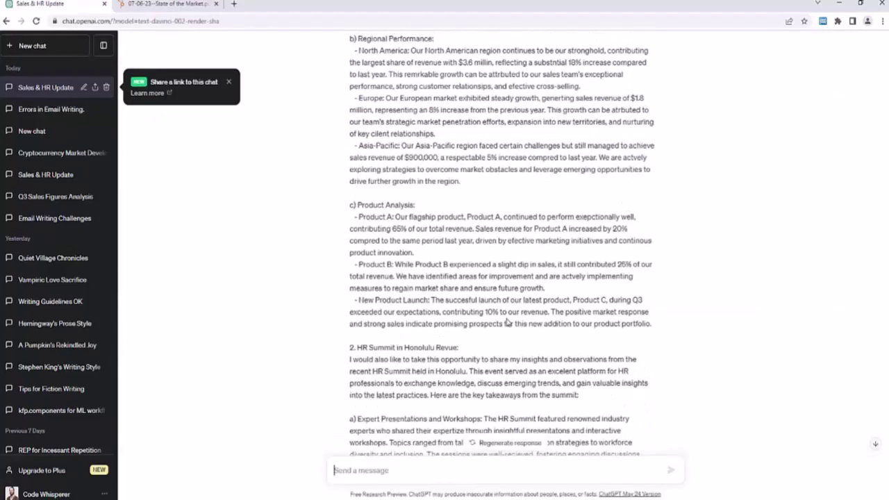
scroll(506, 321, "down", 5)
scroll(507, 322, "up", 9)
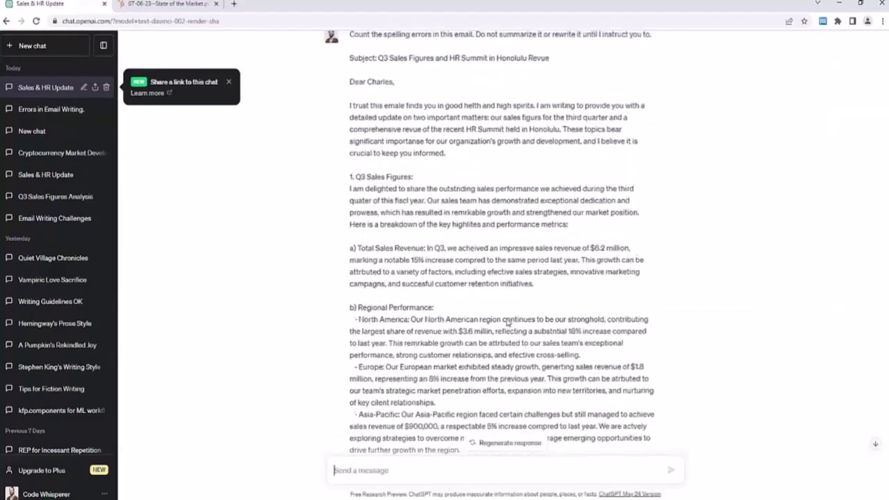
scroll(507, 322, "down", 16)
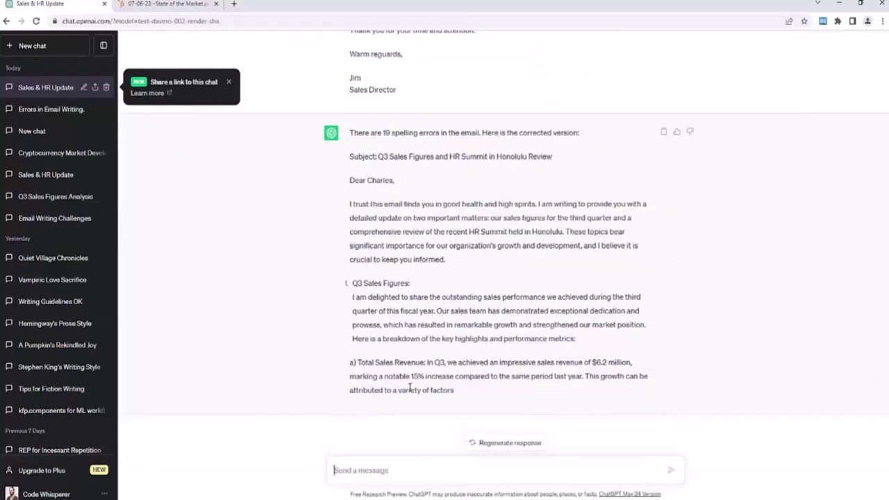
scroll(486, 278, "down", 9)
scroll(500, 234, "up", 3)
scroll(500, 233, "up", 12)
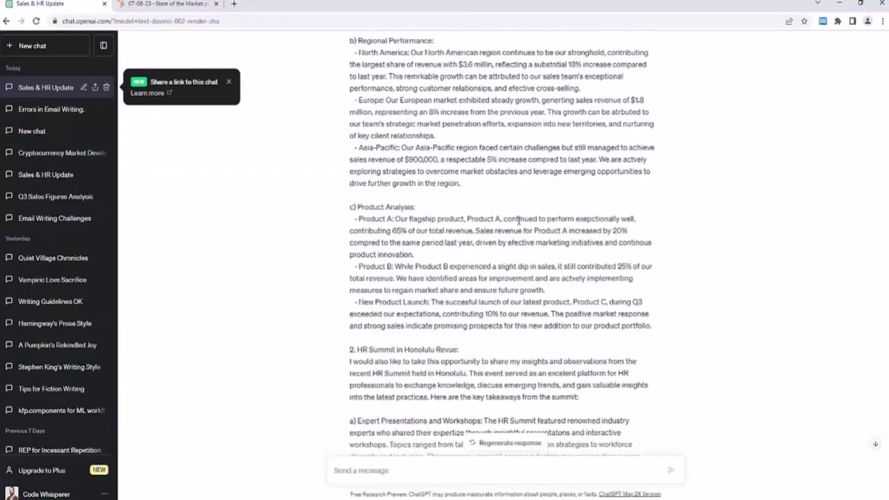
scroll(606, 210, "down", 20)
scroll(606, 209, "down", 5)
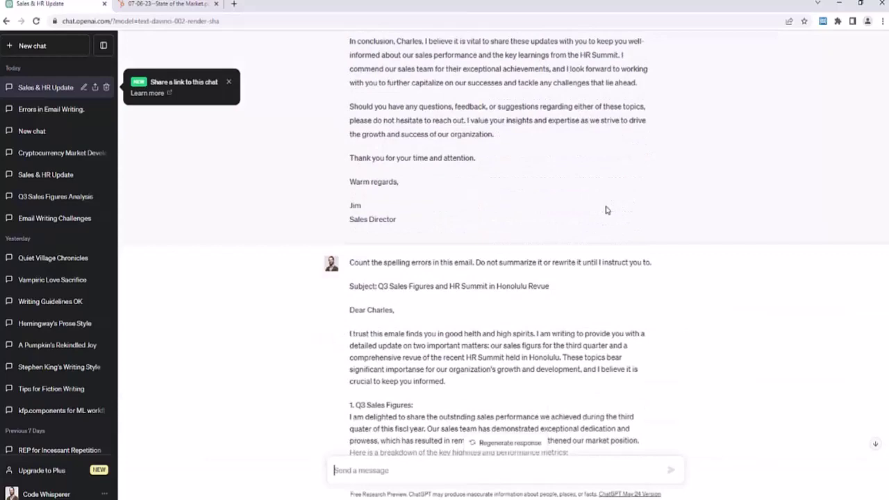
scroll(624, 258, "down", 15)
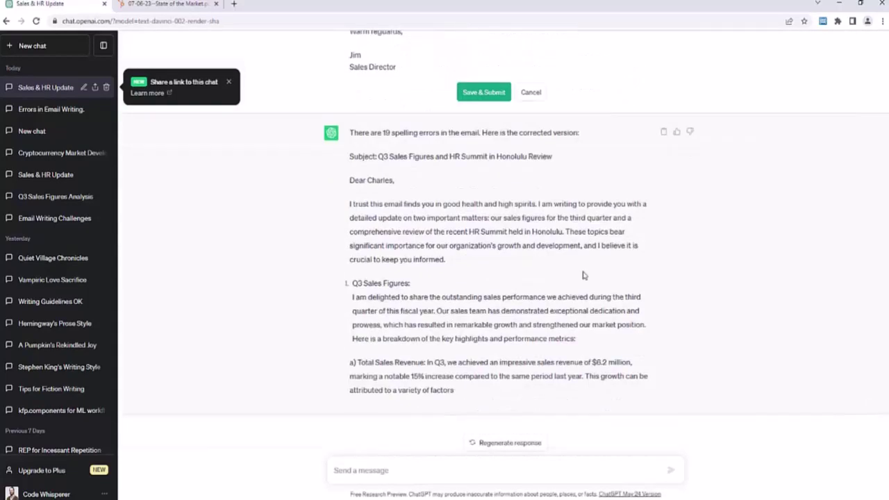
Step: Paste the misspelled Q3 sales email into a new message in the same chat, leaving blank lines after the signature
left_click(411, 472)
key("ctrl+v")
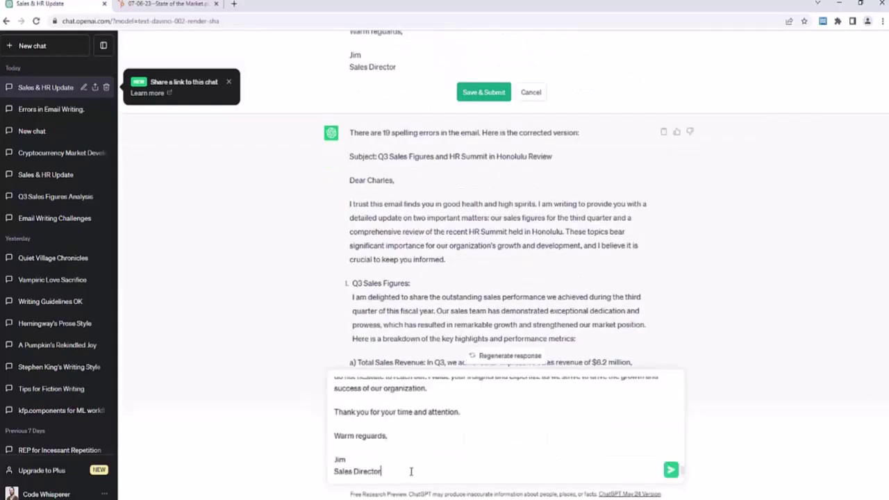
key("shift+Return")
key("shift+Return")
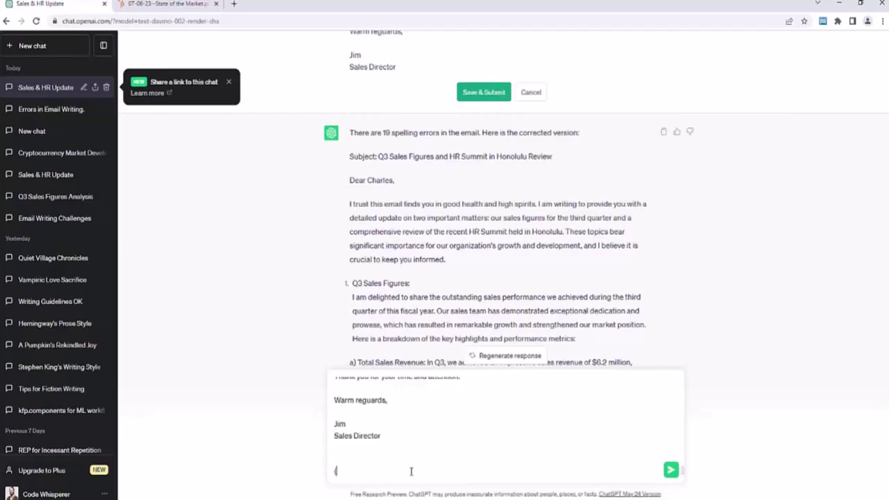
Step: End the message with "(Remember, do not rewrite or summarize the email. Just count the mistakes.)" and send it
type("(Rewrite")
key("BackSpace")
key("BackSpace")
key("BackSpace")
key("BackSpace")
key("BackSpace")
key("BackSpace")
type("emember, do not rewrite or summarize the email")
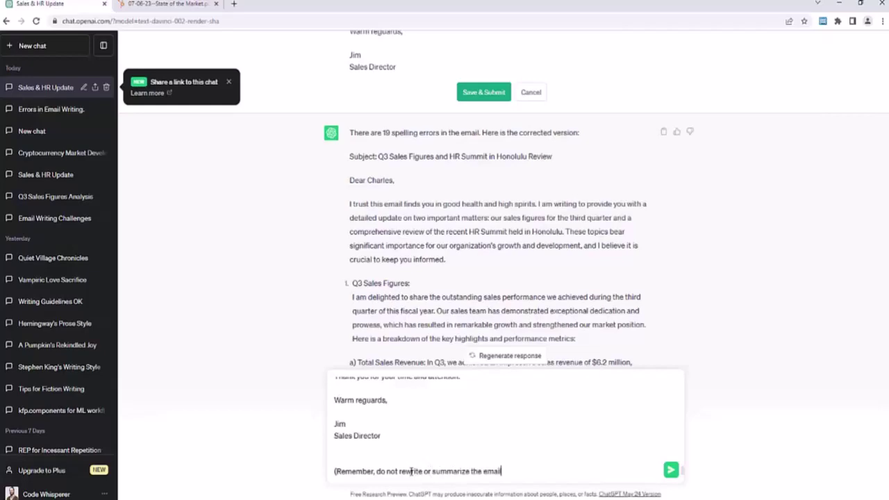
type(". Just count the mistakes.)")
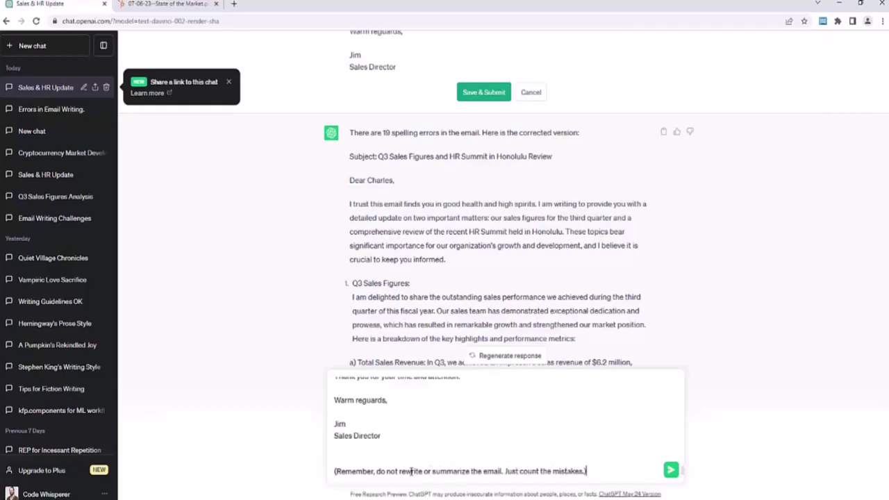
key("Return")
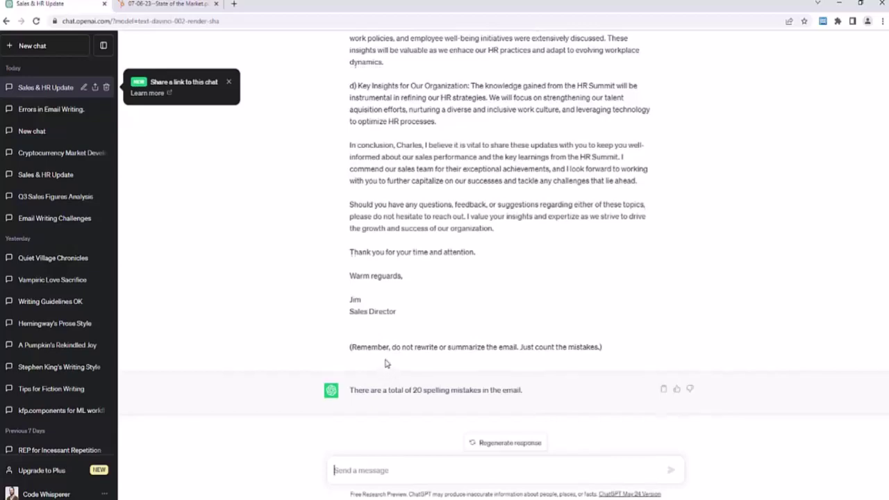
Step: Compare the new mistake-count reply with the resent email and the earlier stopped reply above it
scroll(386, 369, "up", 15)
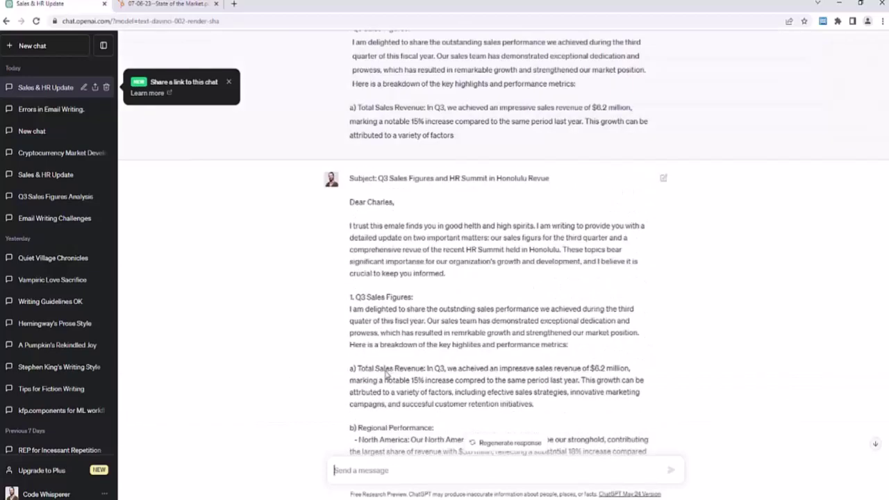
scroll(386, 374, "up", 5)
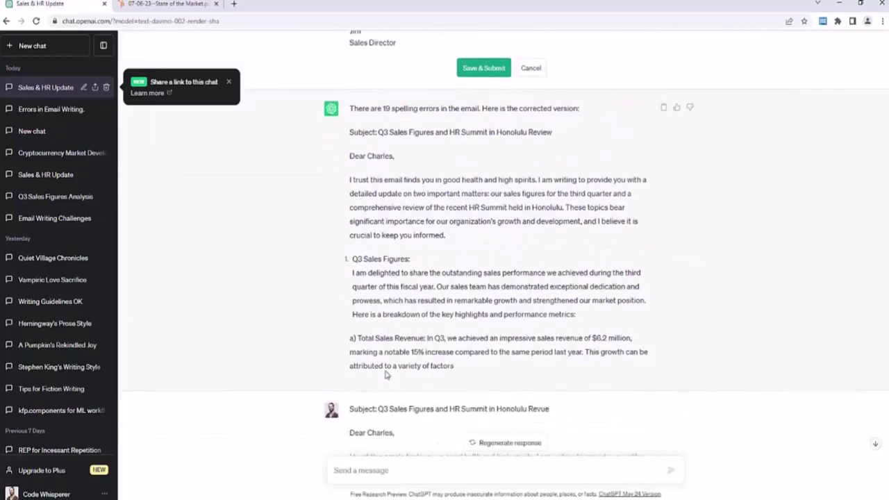
scroll(387, 375, "down", 10)
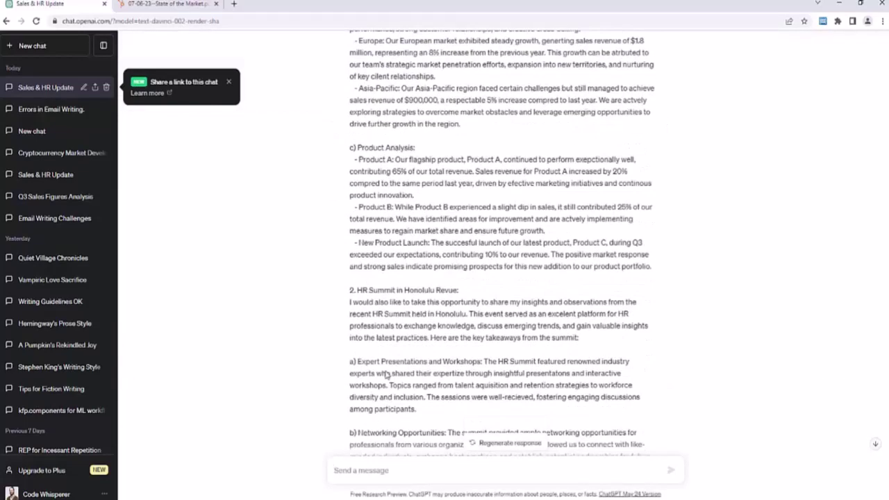
scroll(386, 375, "down", 8)
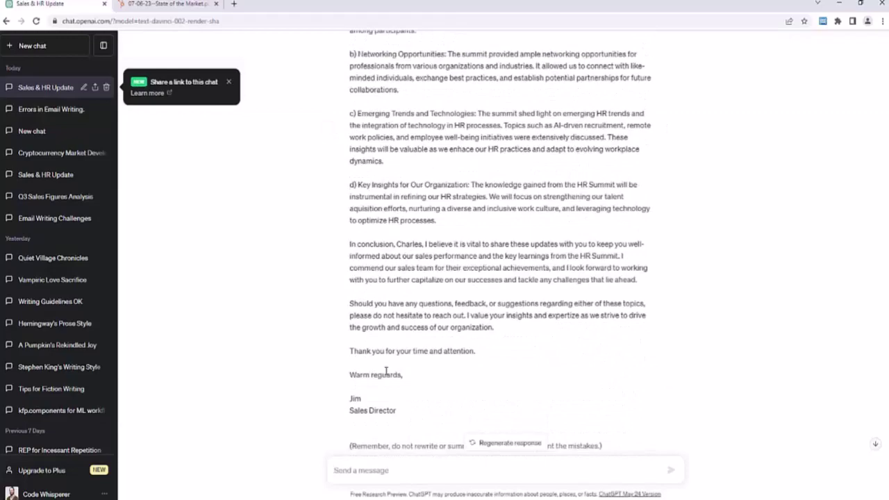
scroll(386, 372, "down", 3)
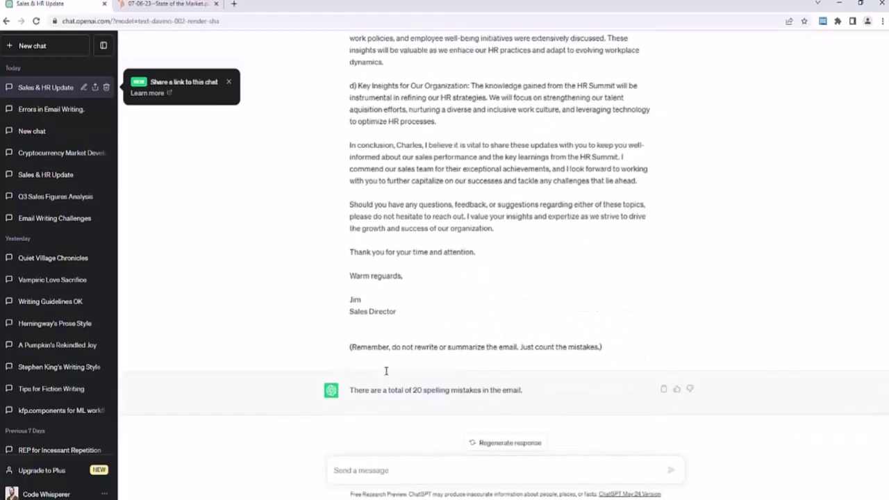
scroll(386, 371, "up", 15)
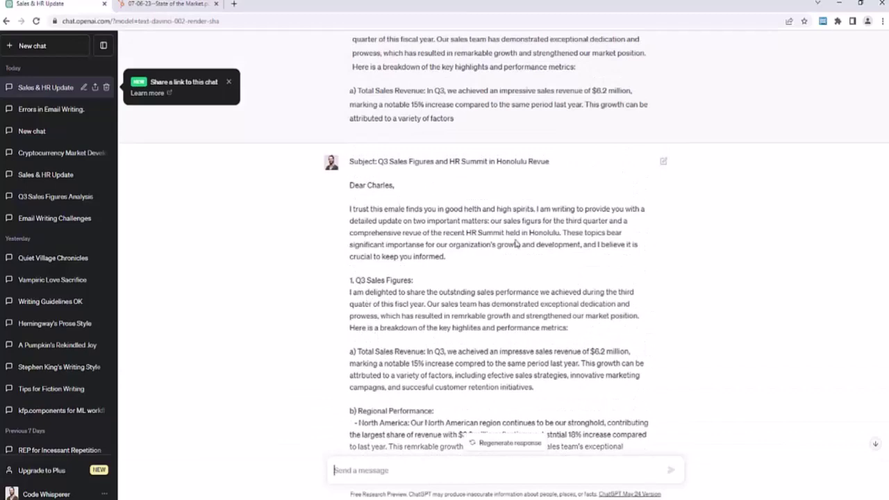
scroll(515, 241, "up", 1)
scroll(515, 241, "down", 4)
scroll(516, 241, "down", 10)
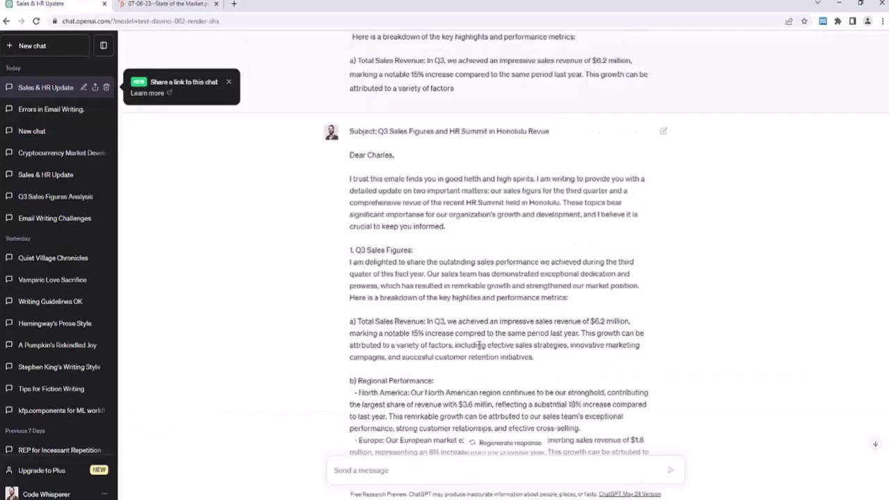
scroll(482, 340, "up", 1)
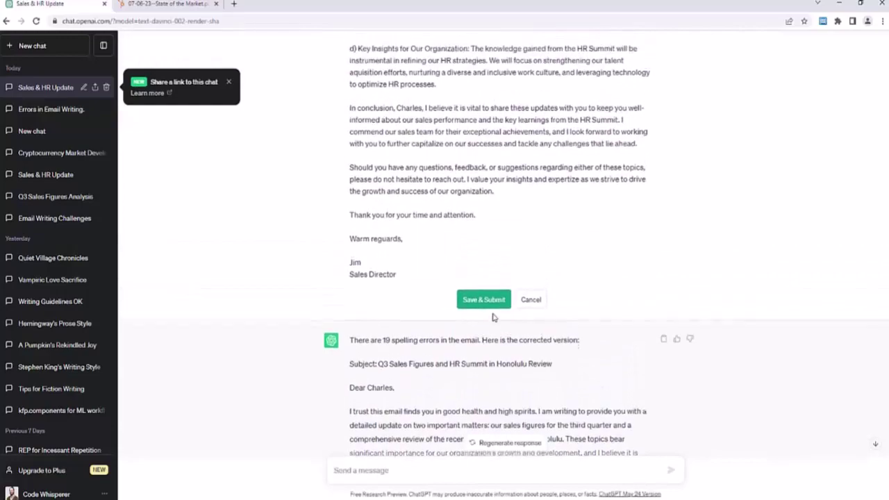
left_click(491, 305)
scroll(494, 316, "up", 5)
scroll(494, 316, "down", 15)
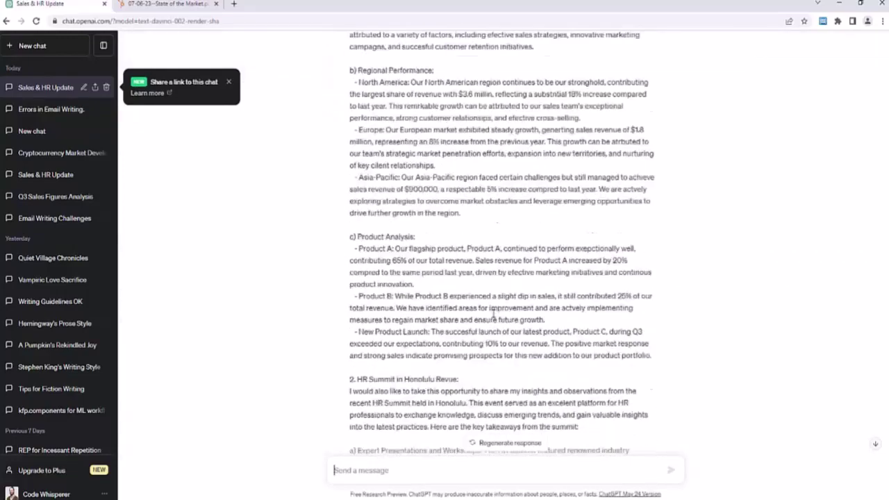
scroll(494, 313, "down", 10)
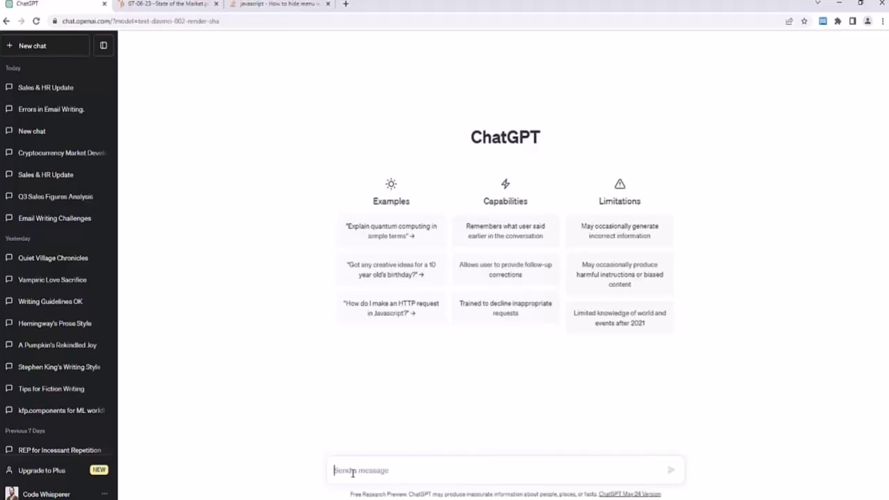
Step: In a new chat, write "Here is a paragraph of text. Correct all spelling and grammar errors, and make sure it has a professional business tone."
type("H")
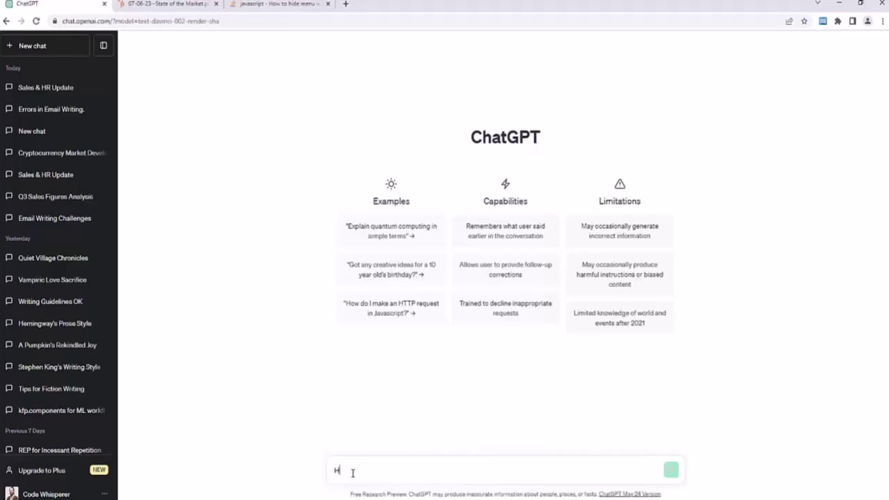
type("ere p a paragraph of text")
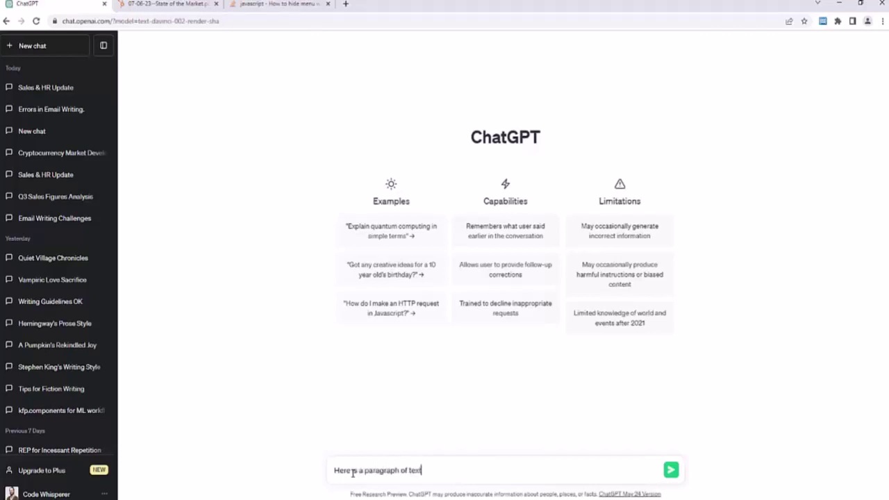
type(". Correct all spelling and gramma")
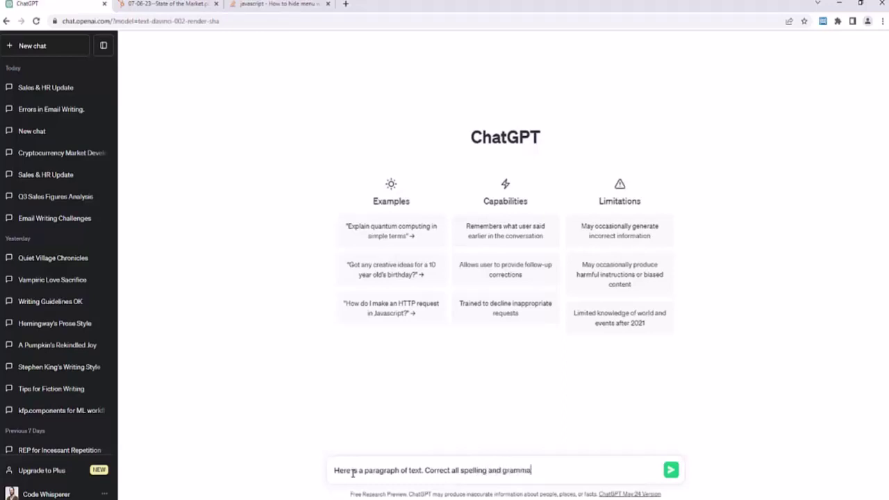
type("r errors, and make sure it has a profess")
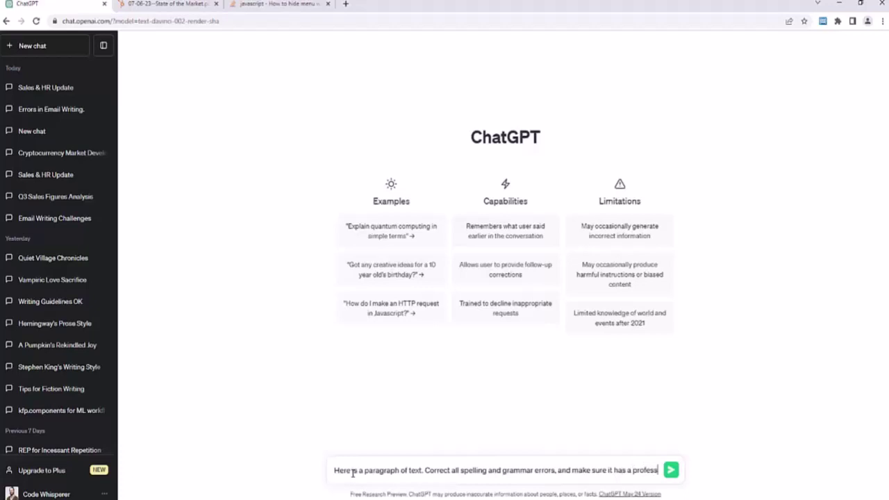
type("ional business tone.")
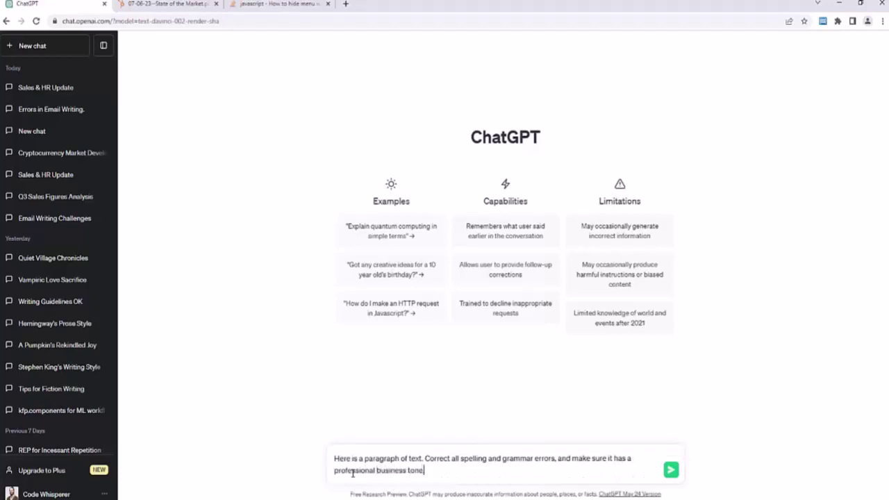
Step: Add the text about the React and Tailwind CRUD Web App and its mobile dropdown menu below the instruction, and send the prompt
key("shift+Return")
key("shift+Return")
key("shift+Return")
type("I build a CRUD Web App with React and Tailwind. I created a navbar with dropdown menu when app is displayed on mobile.  I display menu when you click on the button but I don't know how to hide menu when you click outside the menu with React.")
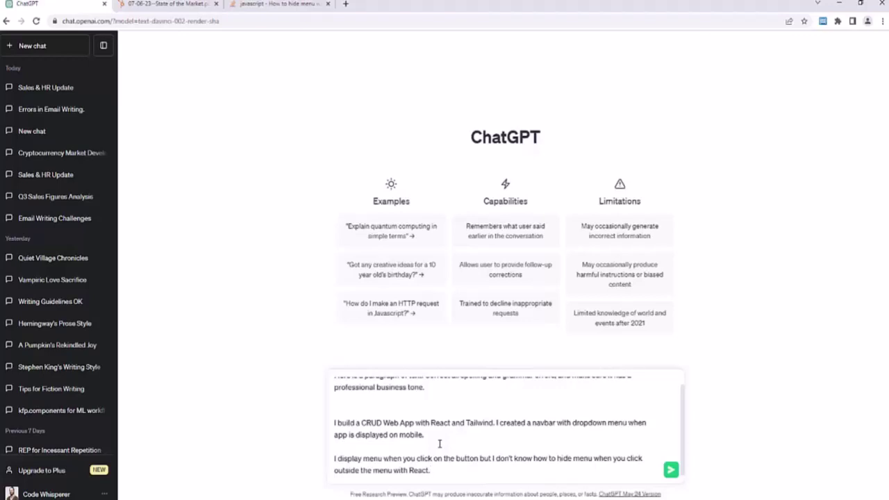
key("Return")
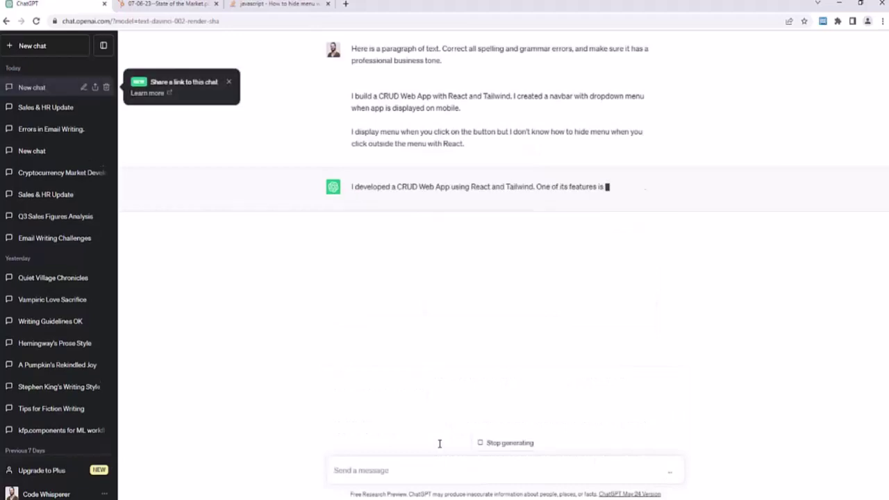